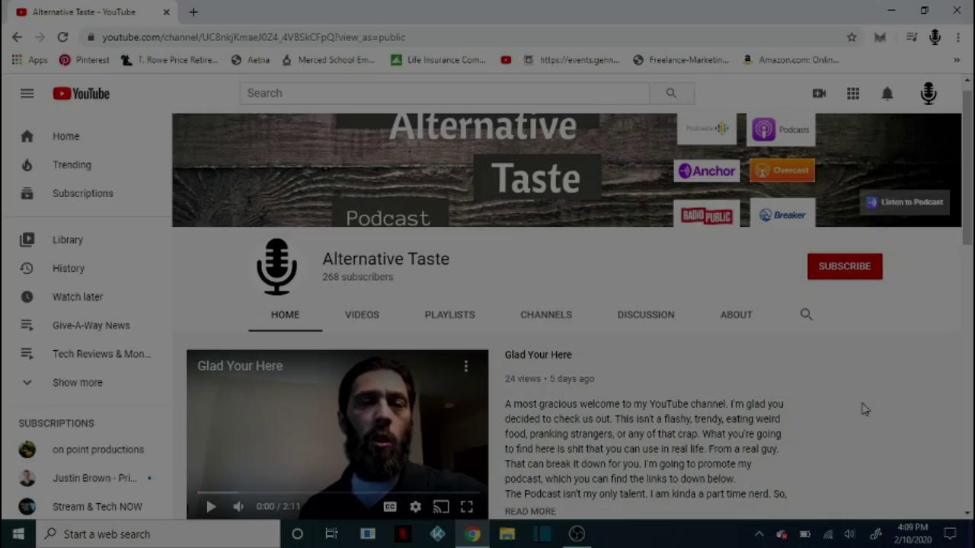
scroll(864, 409, "up", 5, "ctrl")
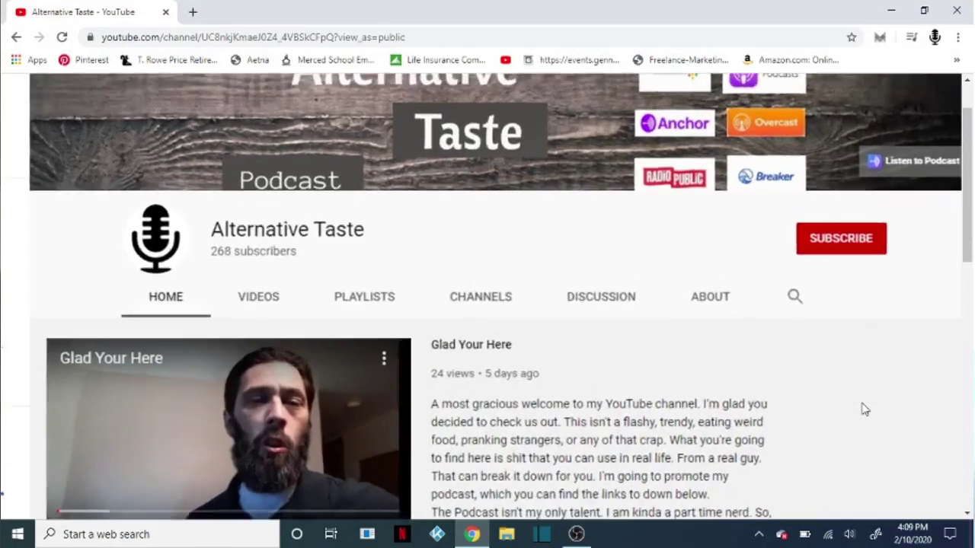
scroll(864, 409, "up", 1, "ctrl")
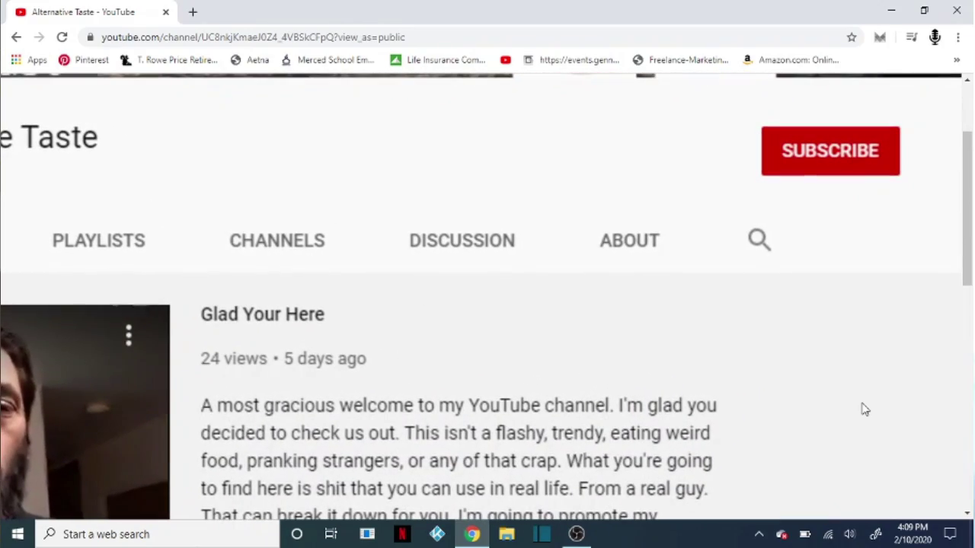
scroll(864, 409, "down", 6, "ctrl")
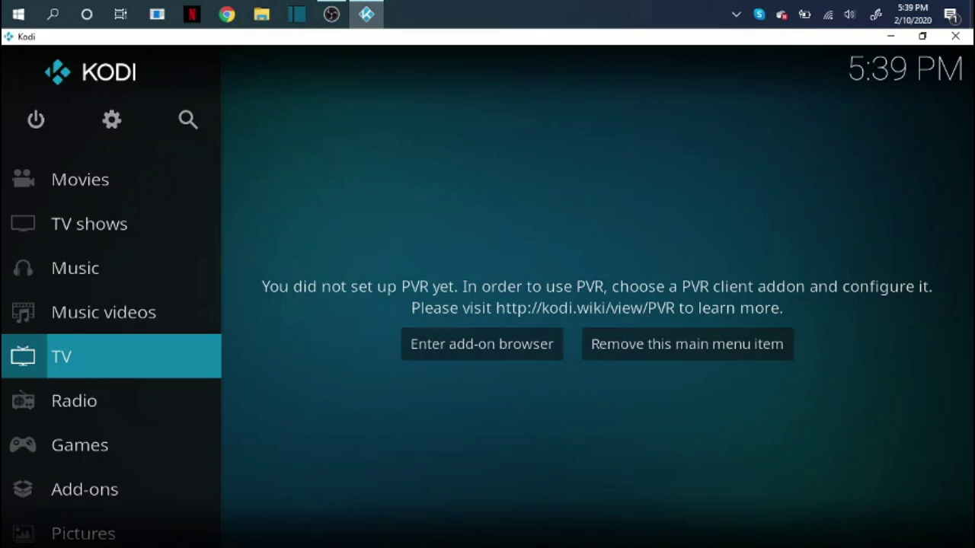
Open the settings overview from the Kodi home screen.
key("Up")
key("Up")
key("Up")
key("Up")
key("Up")
key("Up")
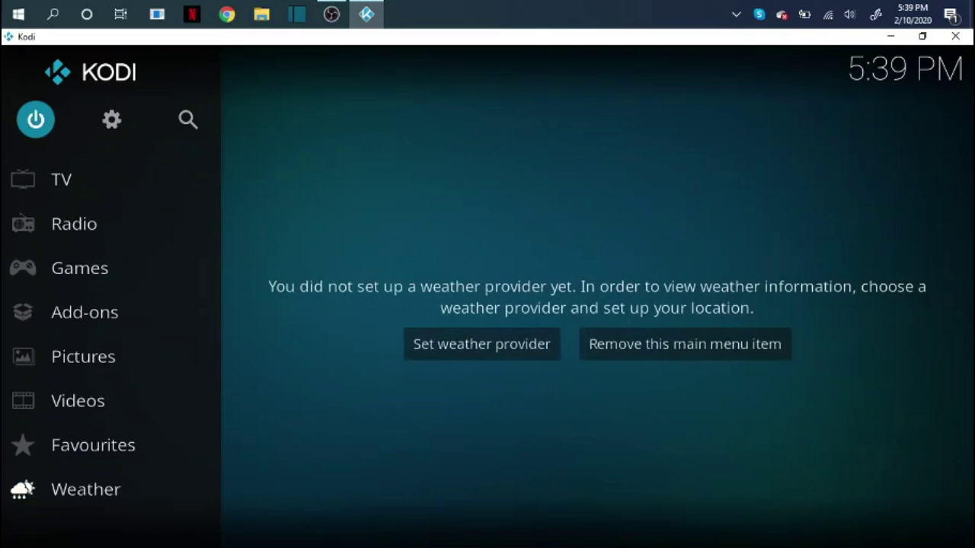
key("Right")
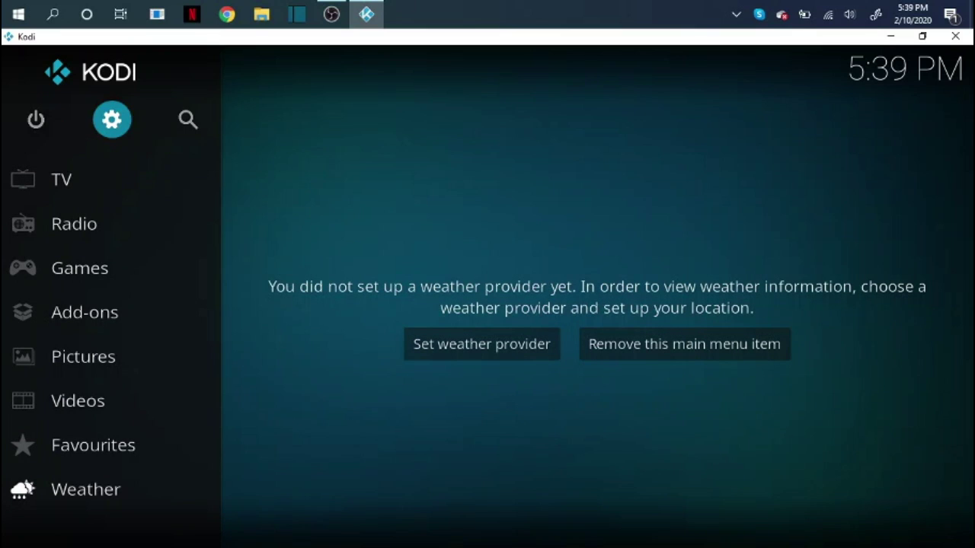
key("Return")
Open the System category of the settings.
key("Down")
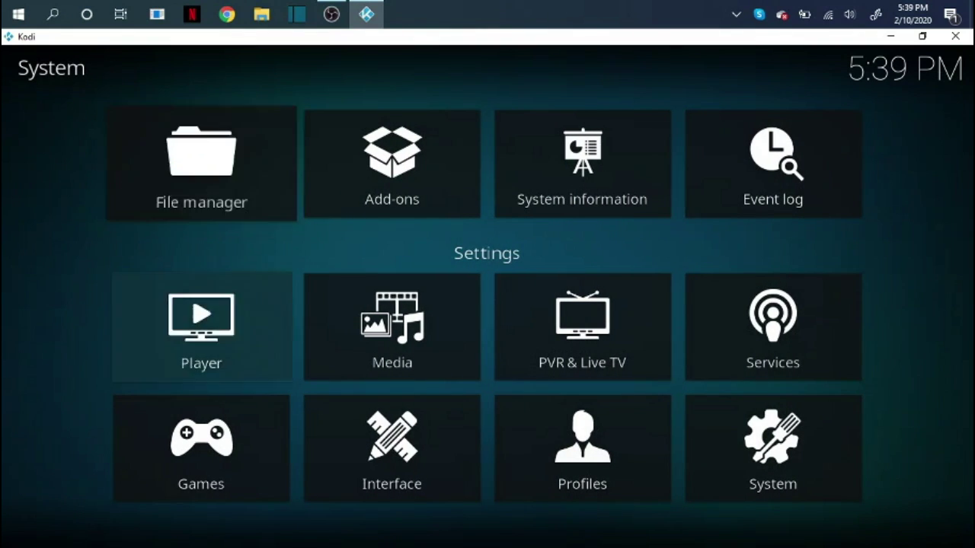
key("Down")
key("Right")
key("Right")
key("Right")
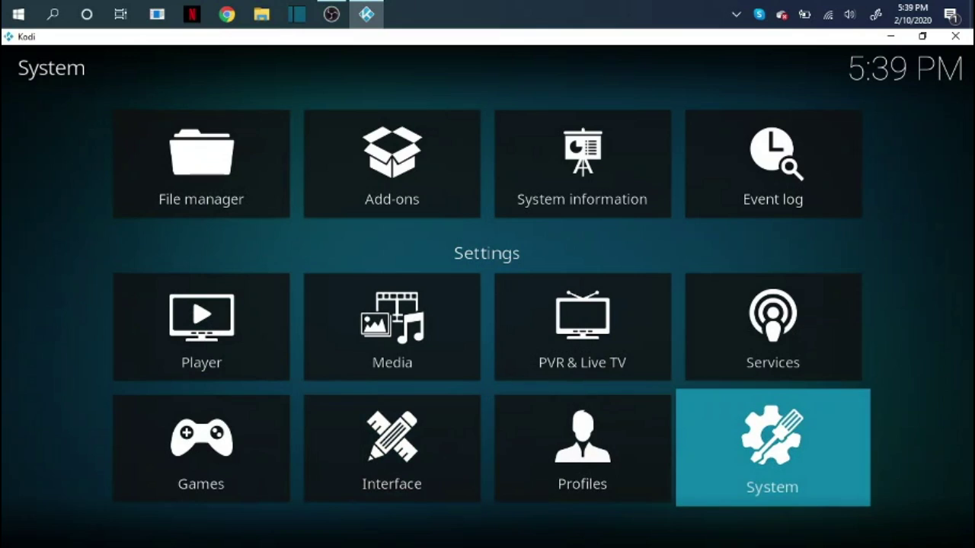
key("Return")
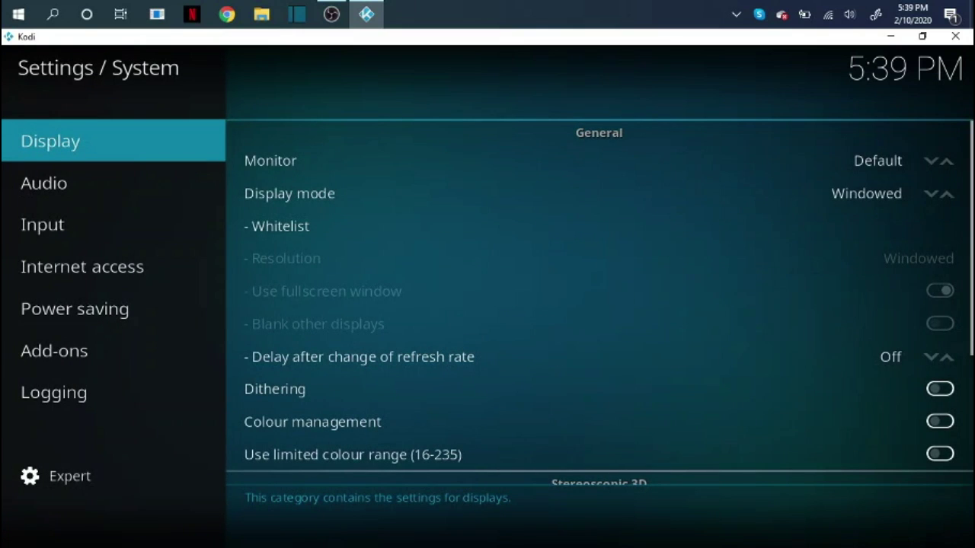
Turn on Show notifications in the Add-ons section of the System settings.
key("Down")
key("Down")
key("Down")
key("Down")
key("Down")
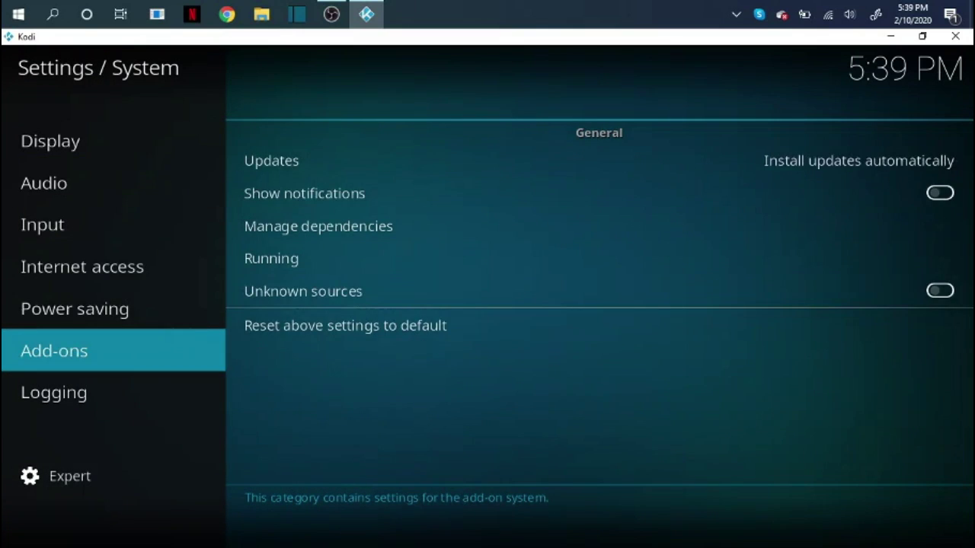
key("Right")
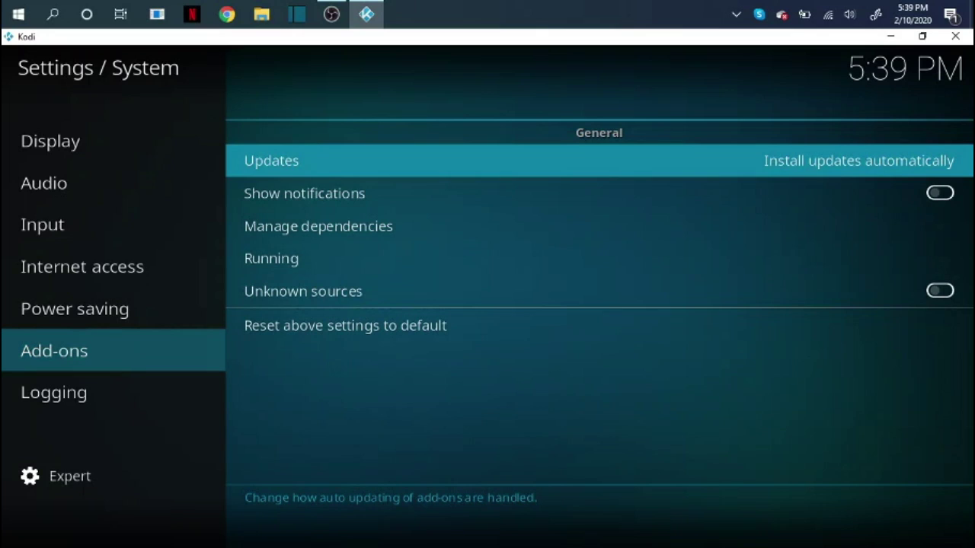
key("Down")
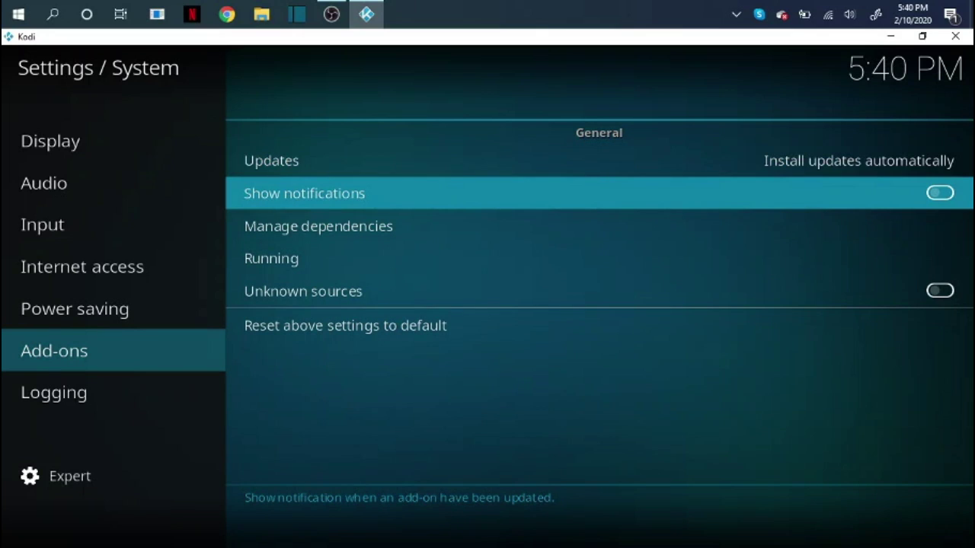
key("Return")
Allow add-ons from Unknown sources and accept the security warning.
key("Down")
key("Down")
key("Down")
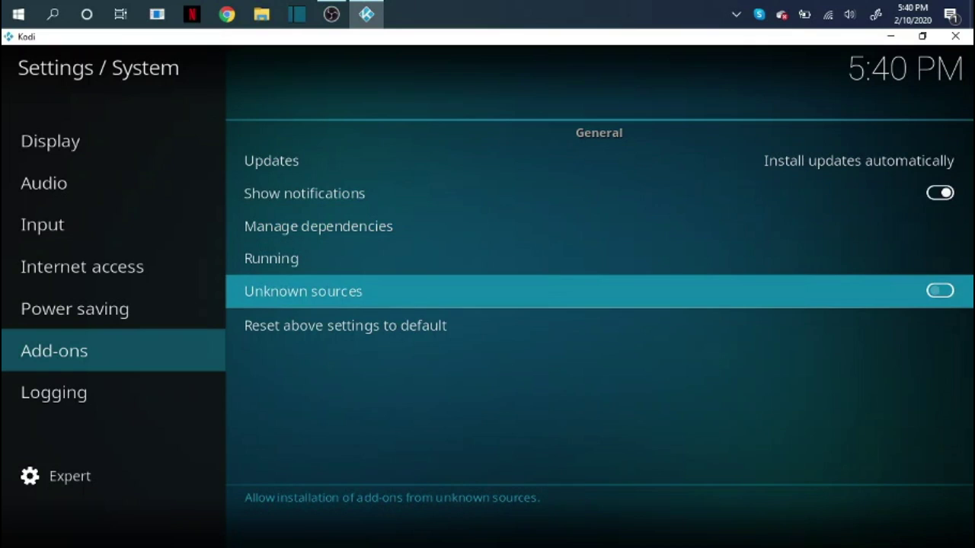
key("Return")
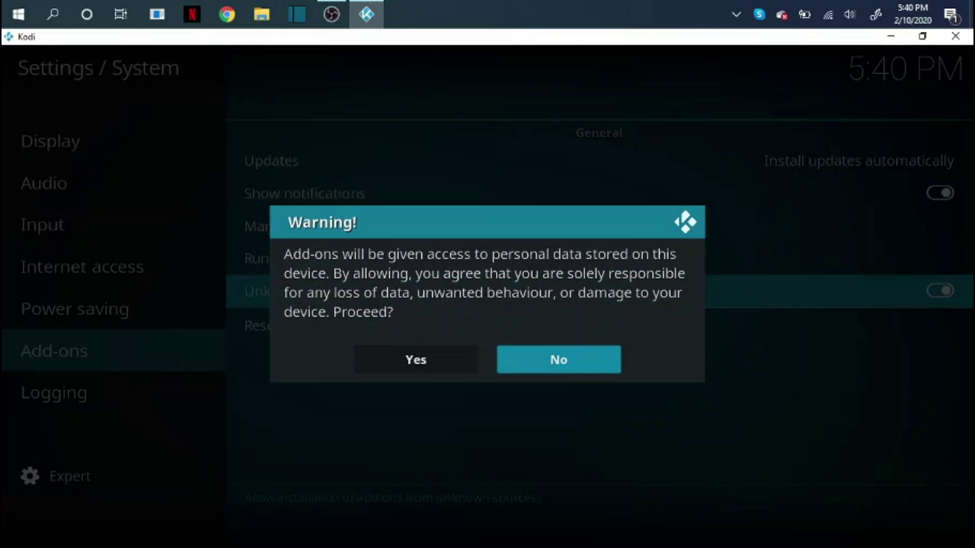
key("Left")
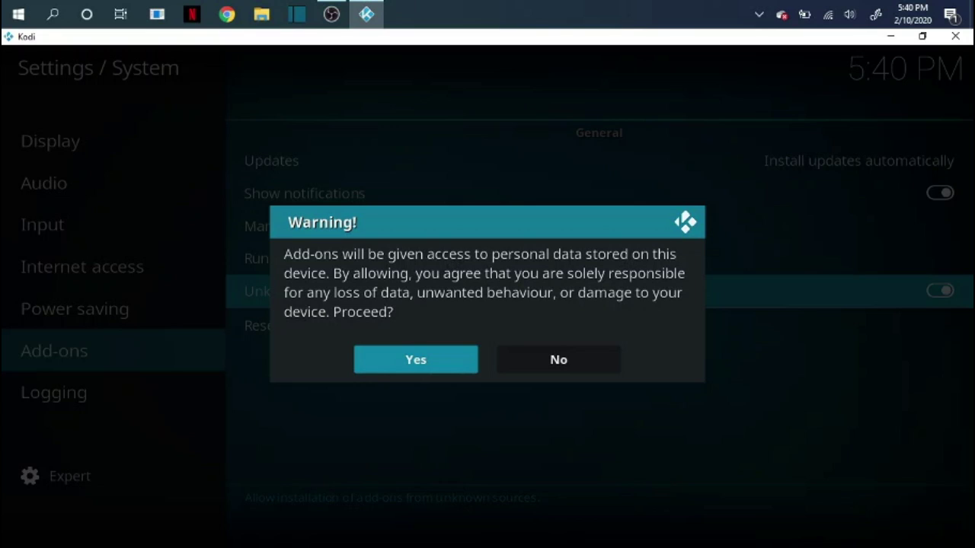
key("Return")
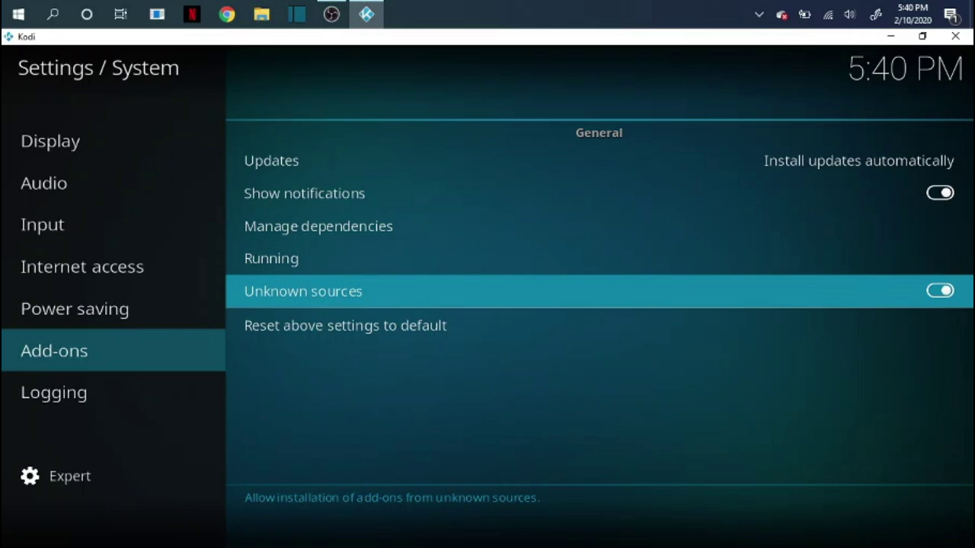
Leave the System settings and open the Player settings category.
key("Escape")
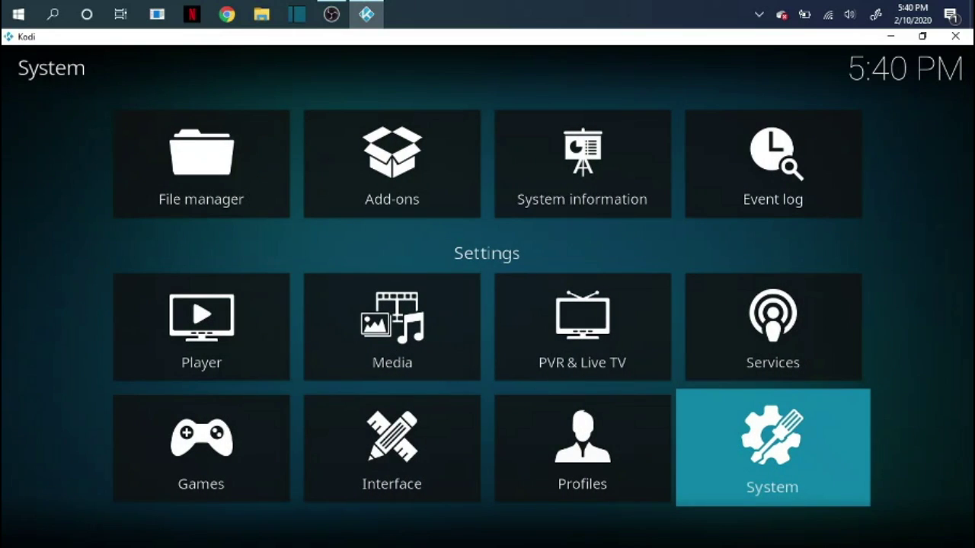
key("Left")
key("Left")
key("Left")
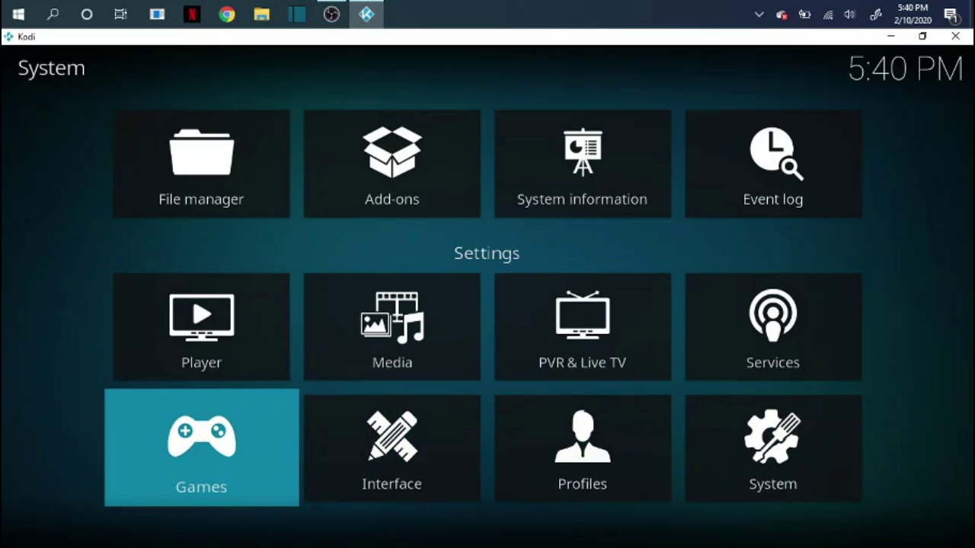
key("Up")
key("Return")
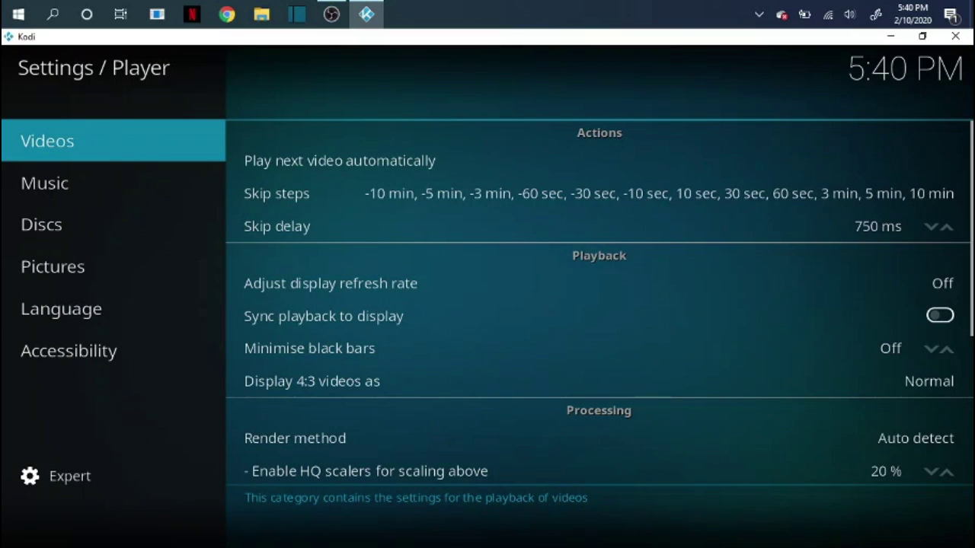
Cycle the Player settings level through all its options back to Expert.
key("Down")
key("Down")
key("Down")
key("Down")
key("Down")
key("Down")
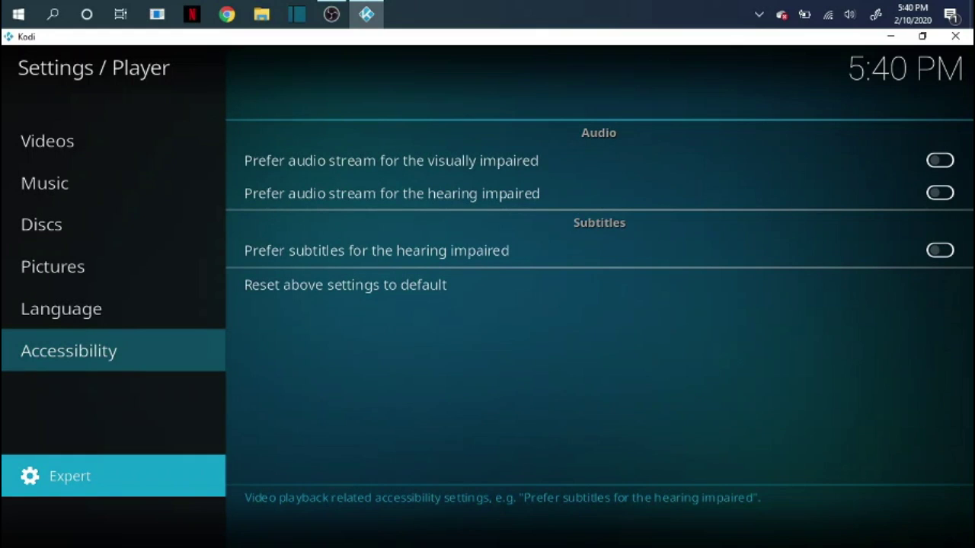
key("Return")
key("Return")
key("Return")
key("Return")
Set Play next video automatically to Episodes in the Videos section of the Player settings.
key("Down")
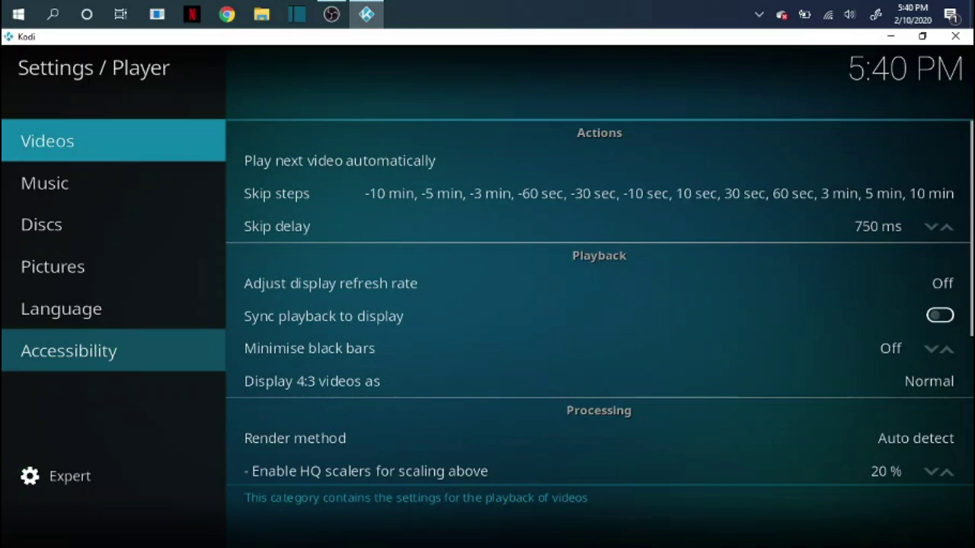
key("Right")
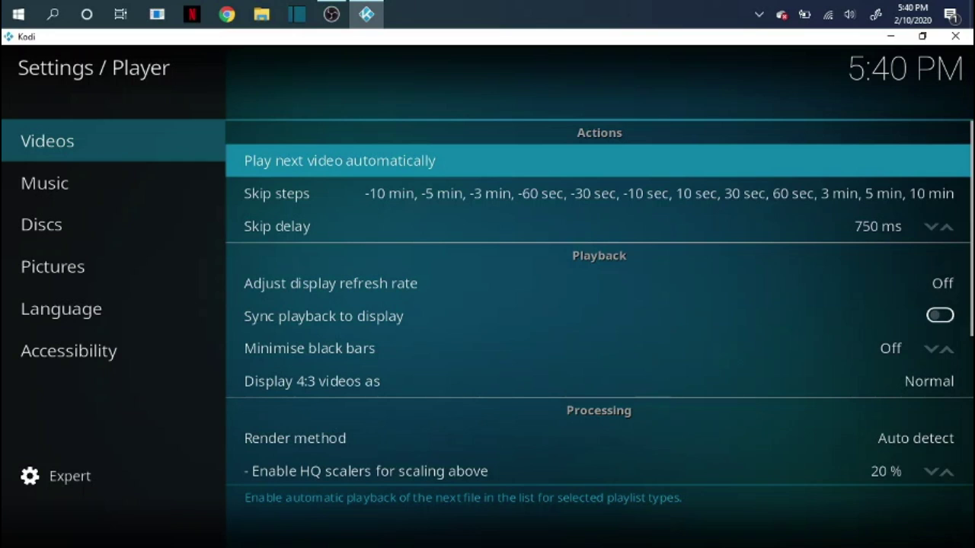
key("Return")
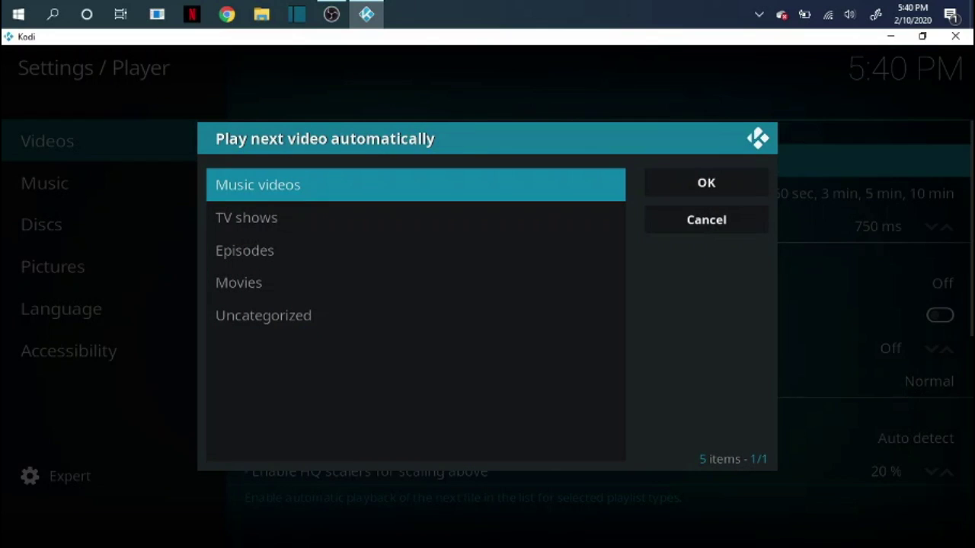
key("Down")
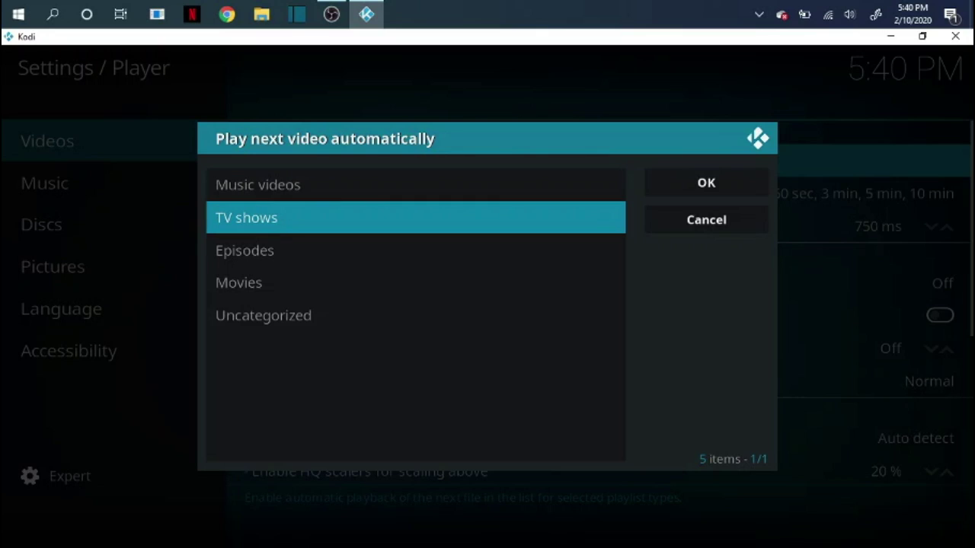
key("Down")
key("Return")
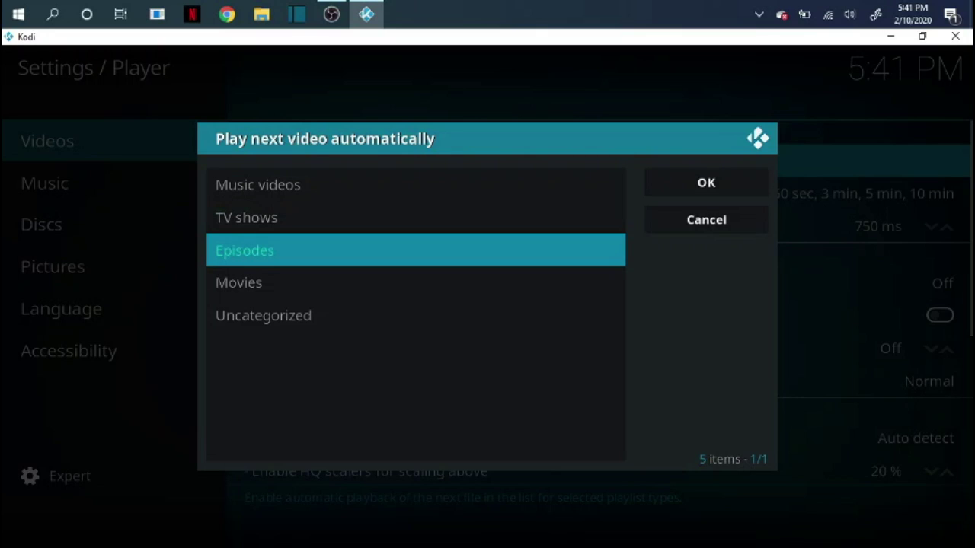
key("Right")
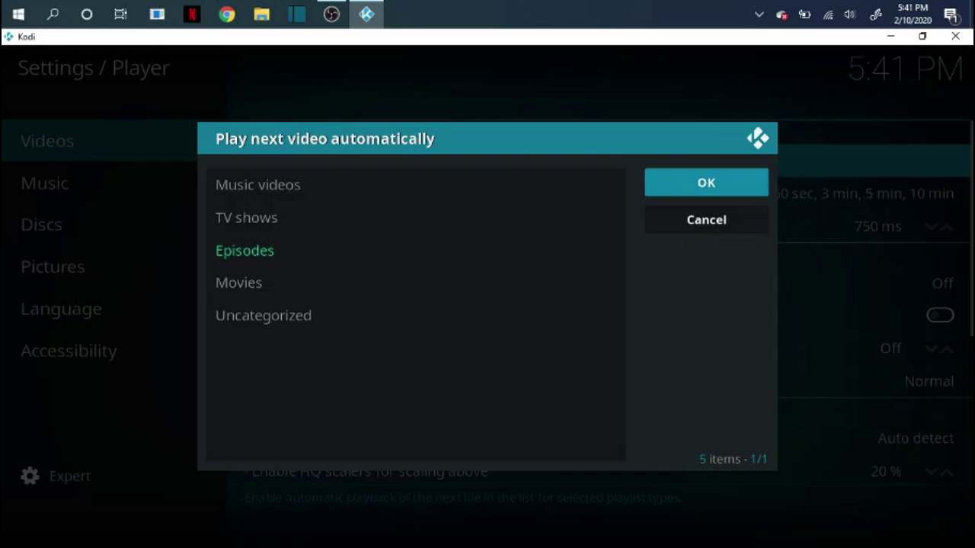
key("Return")
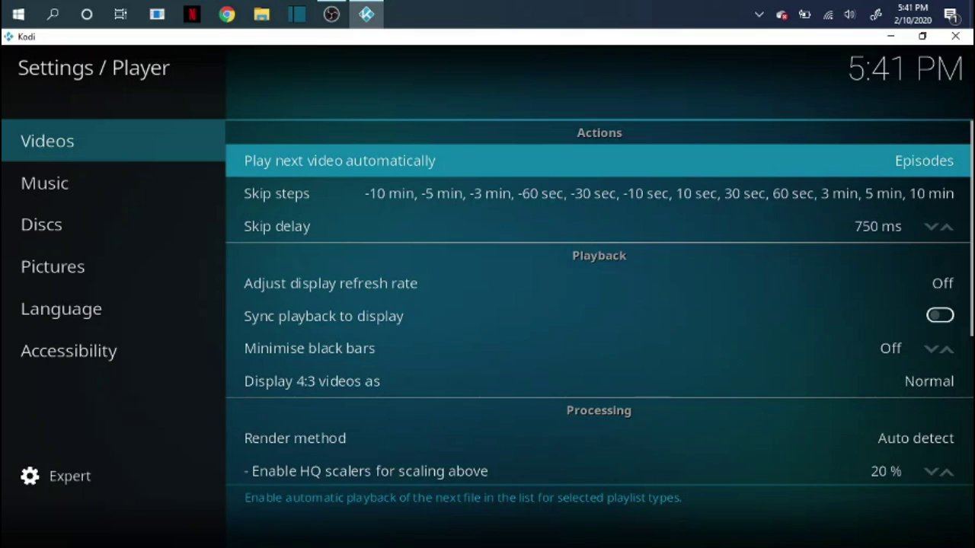
Turn on Sync playback to display in the Playback group.
key("Down")
key("Down")
key("Down")
key("Down")
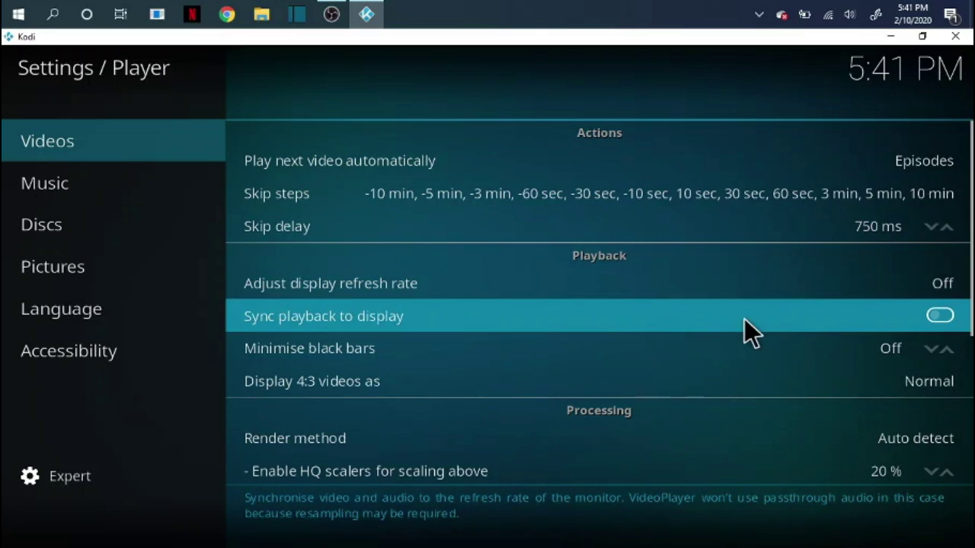
left_click(942, 318)
left_click(944, 319)
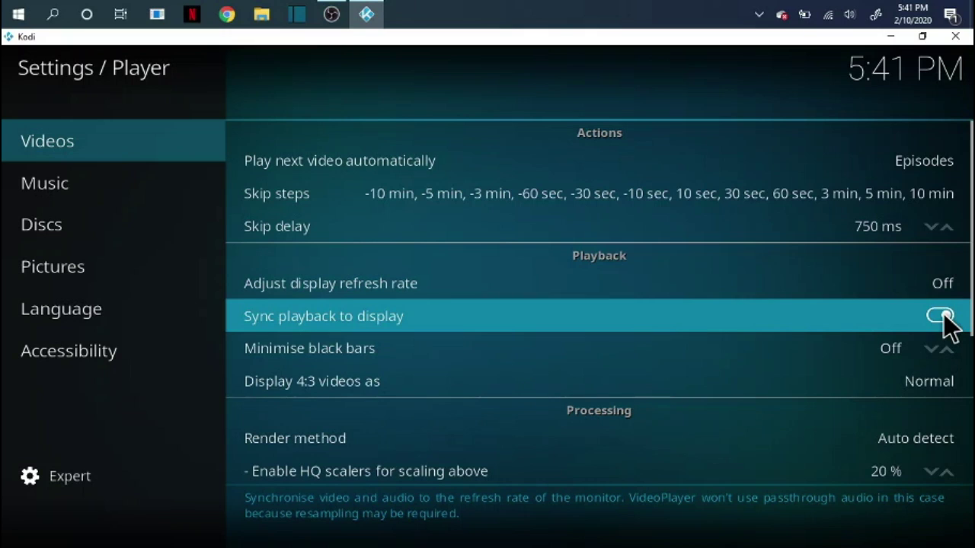
Lower the Enable HQ scalers for scaling above value to 0 % in the Processing group.
key("Down")
key("Down")
key("Down")
key("Down")
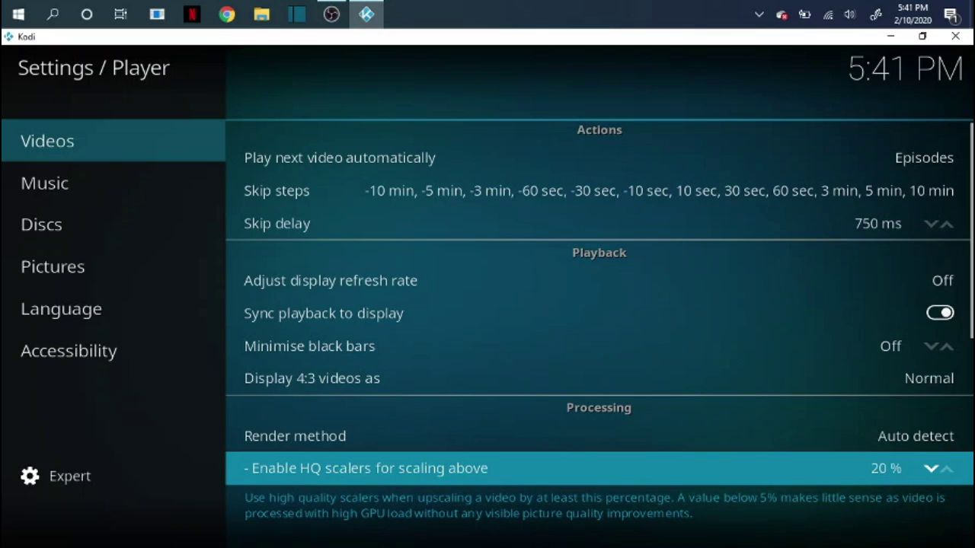
left_click(931, 467)
Look through the remaining video settings, from DXVA2 hardware acceleration through the stereoscopic 3D options.
key("Down")
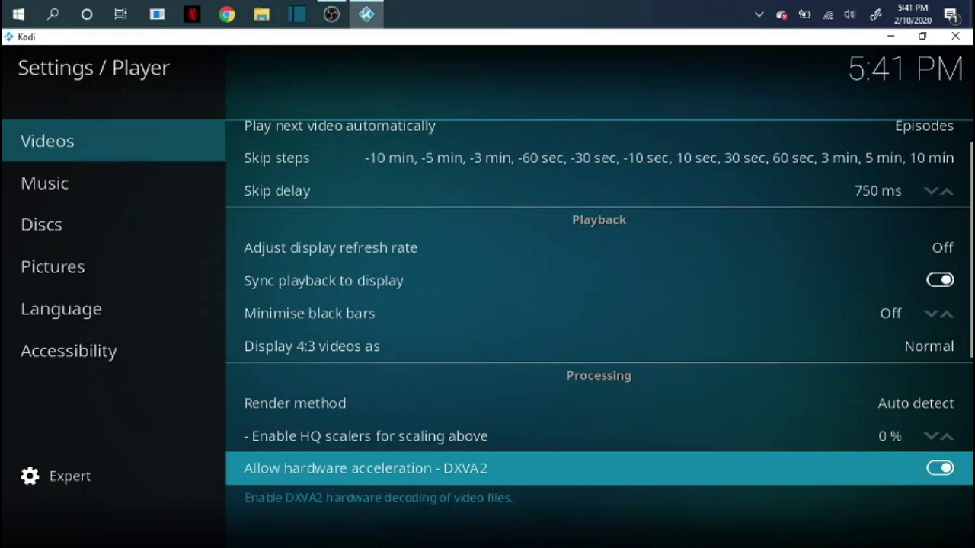
key("Down")
key("Down")
key("Up")
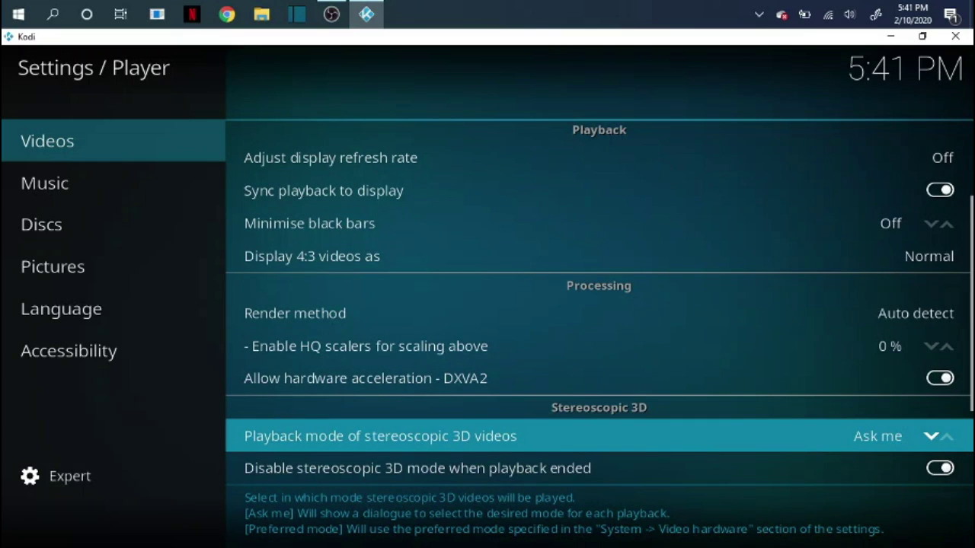
key("Down")
key("Down")
key("Down")
key("Down")
key("Down")
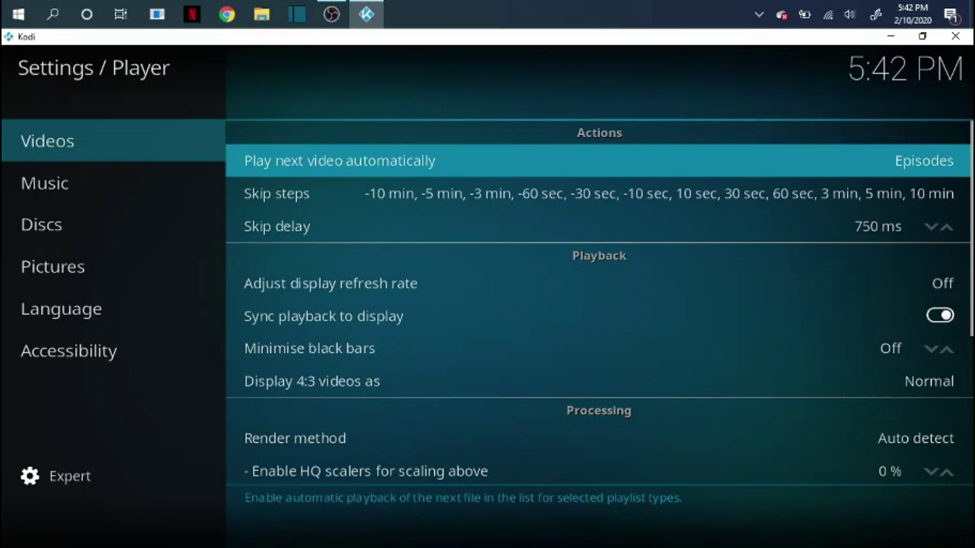
Set Preferred audio language to Original language in the Language section of the Player settings and dismiss the OneDrive notification.
key("Left")
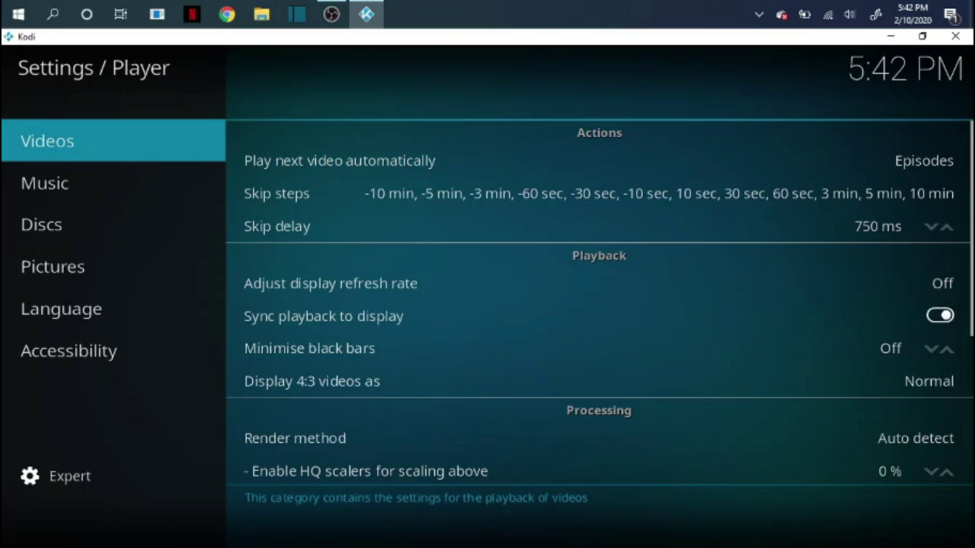
key("Down")
key("Down")
key("Down")
key("Down")
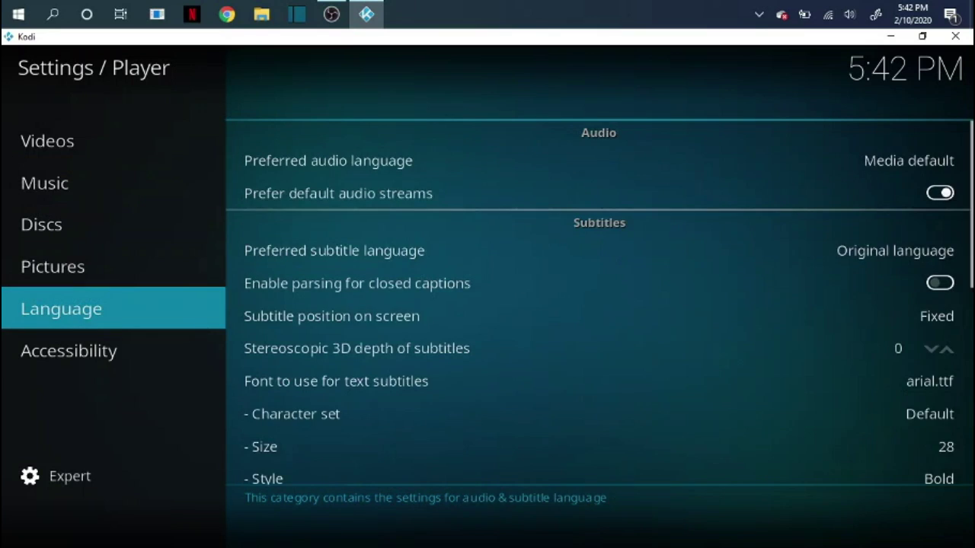
key("Right")
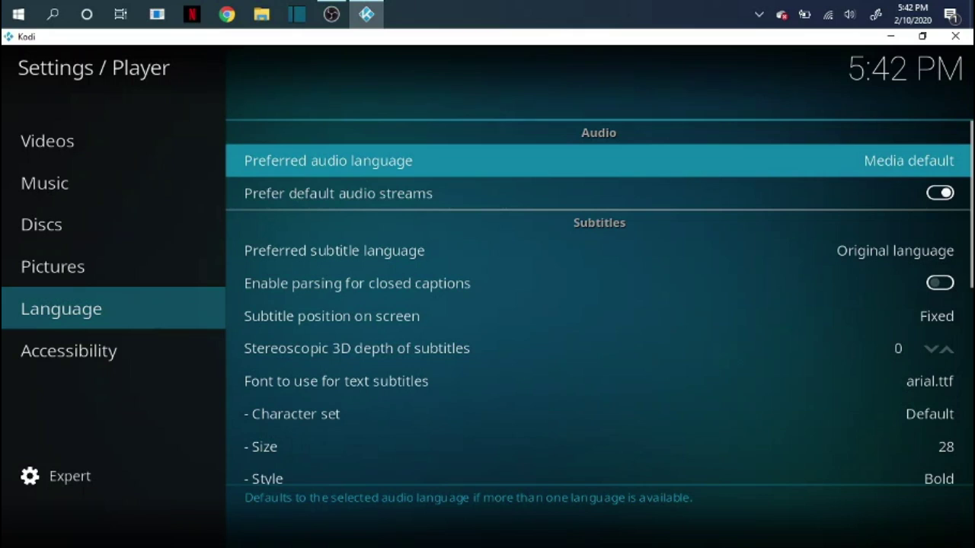
key("Return")
key("Down")
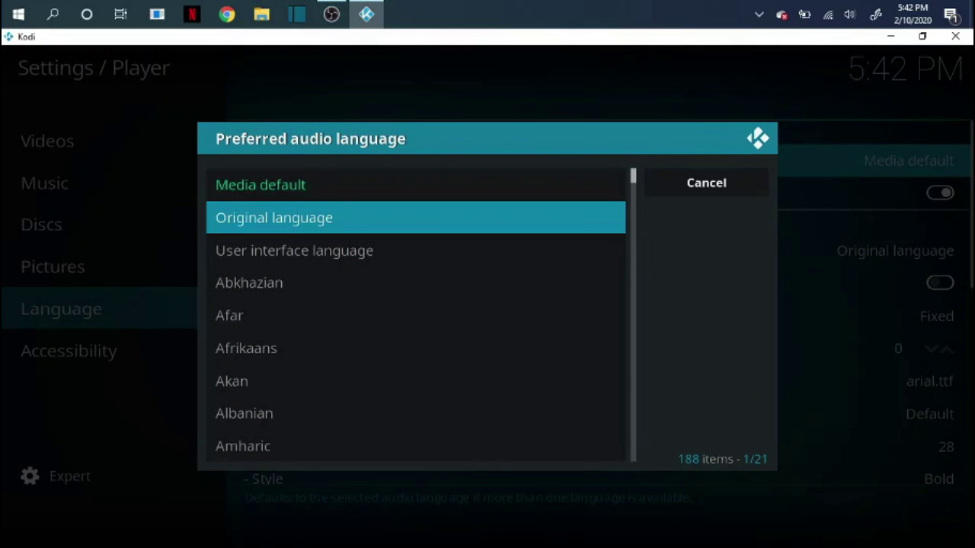
key("Return")
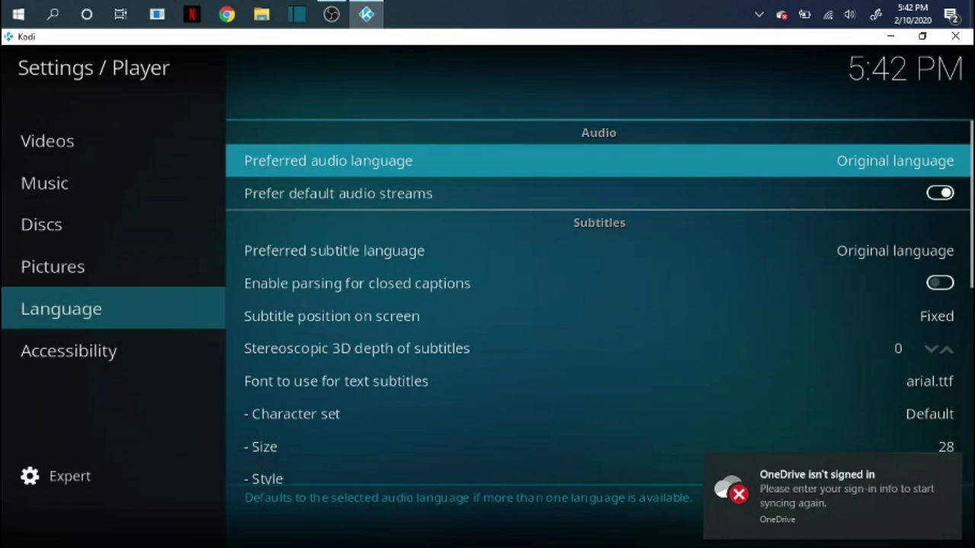
left_click(949, 469)
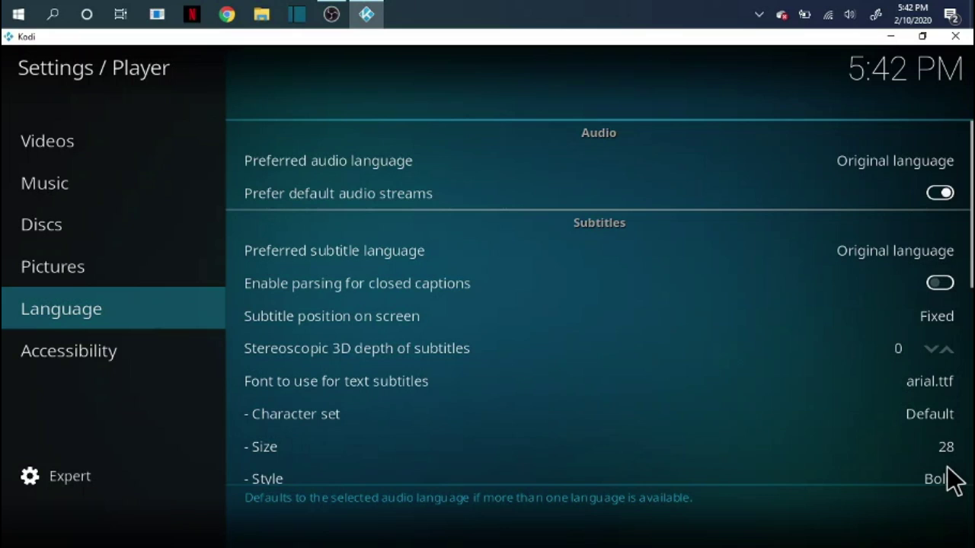
Leave the Player settings, return to the home screen and open the Add-ons section.
key("Escape")
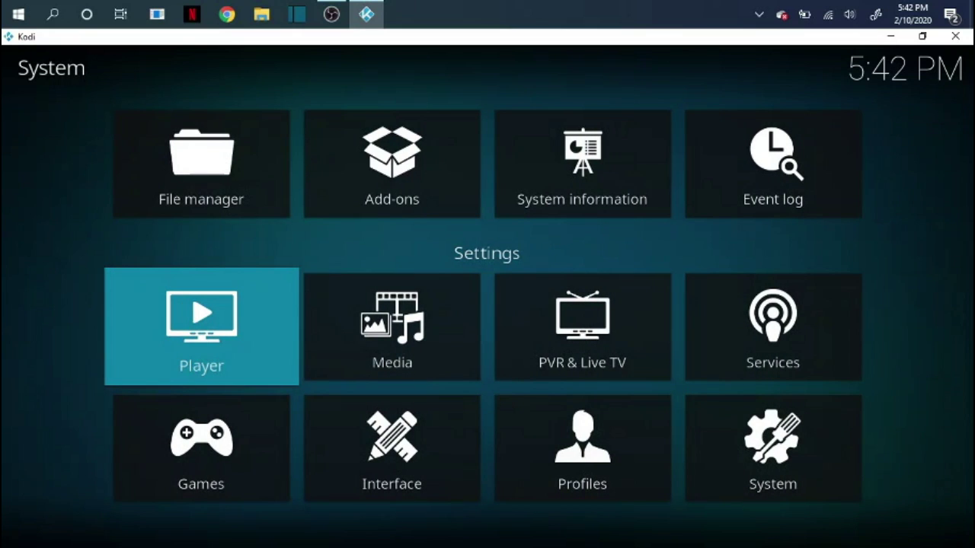
key("Escape")
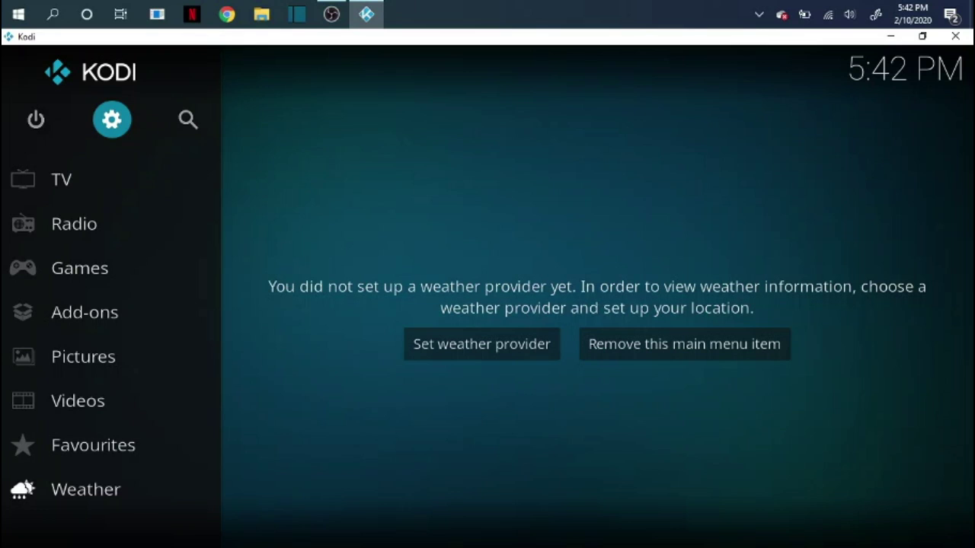
key("Down")
key("Down")
key("Down")
key("Down")
key("Down")
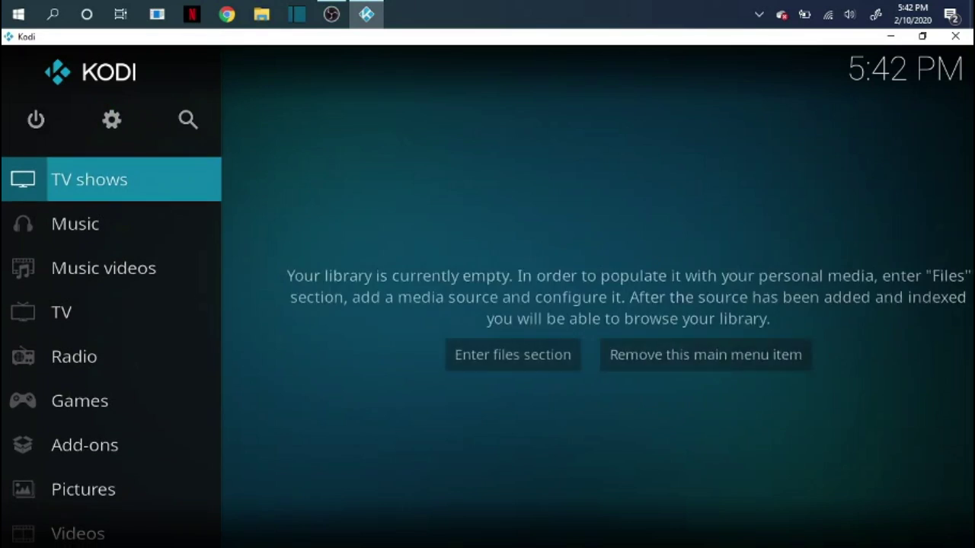
key("Down")
key("Down")
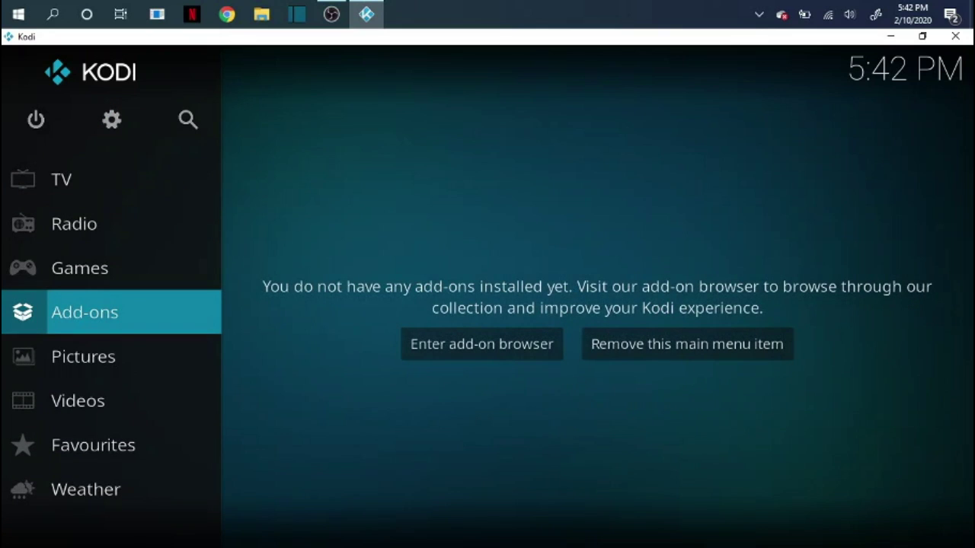
key("Return")
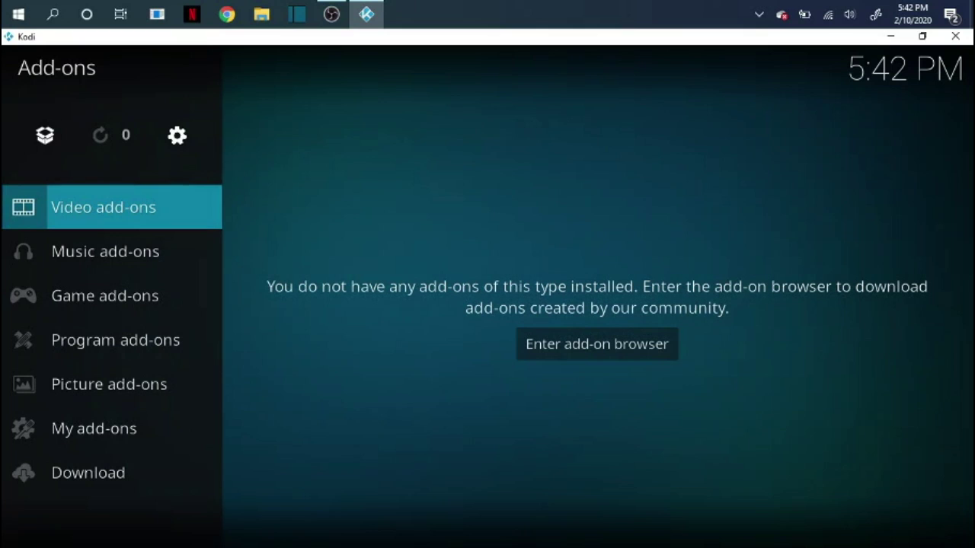
Look through the My add-ons categories in the add-on browser, from All down to Web interface.
key("Up")
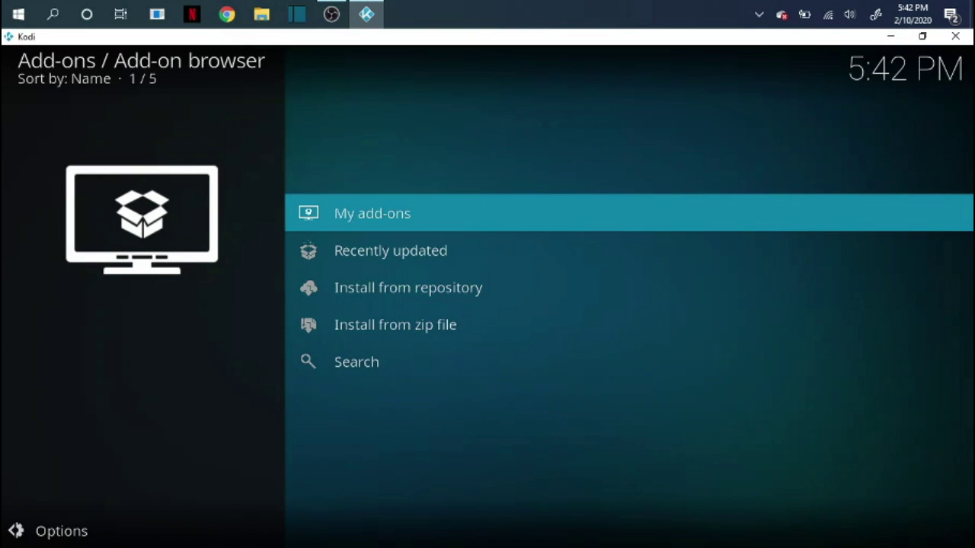
key("Return")
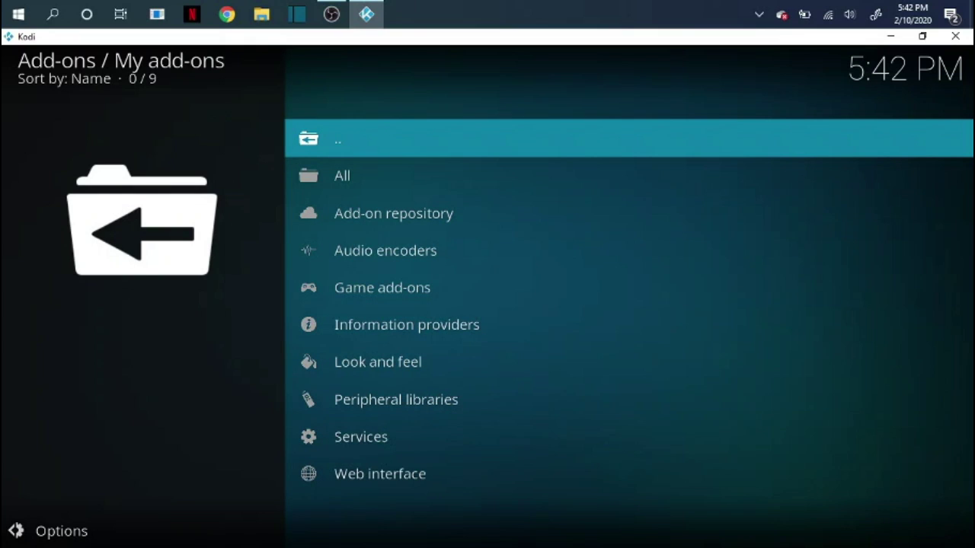
key("Down")
key("Down")
key("Down")
key("Down")
key("Down")
key("Down")
key("Down")
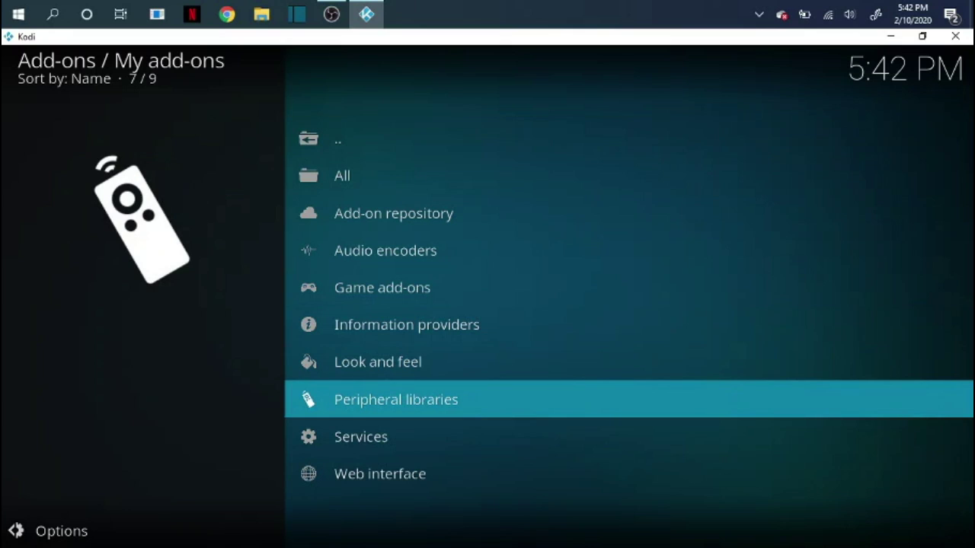
key("Down")
key("Down")
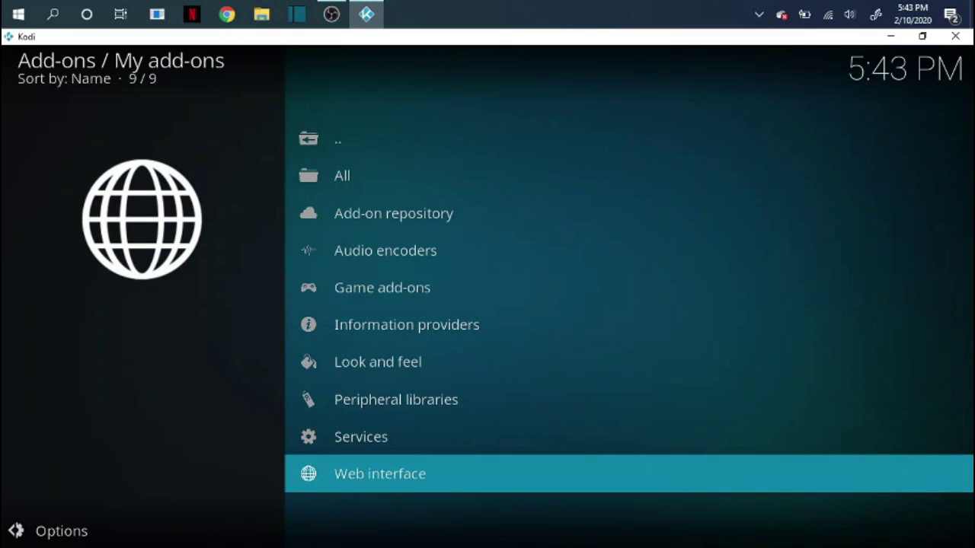
key("BackSpace")
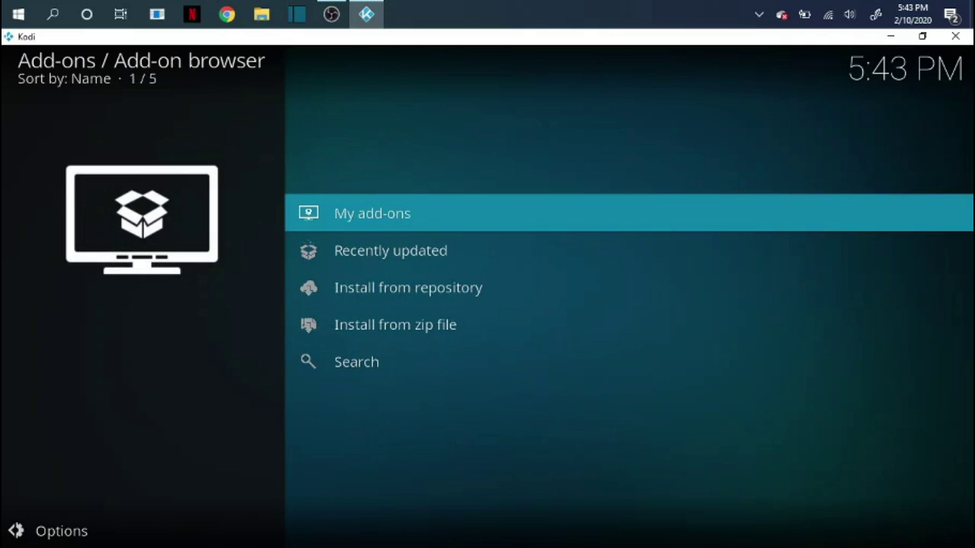
key("BackSpace")
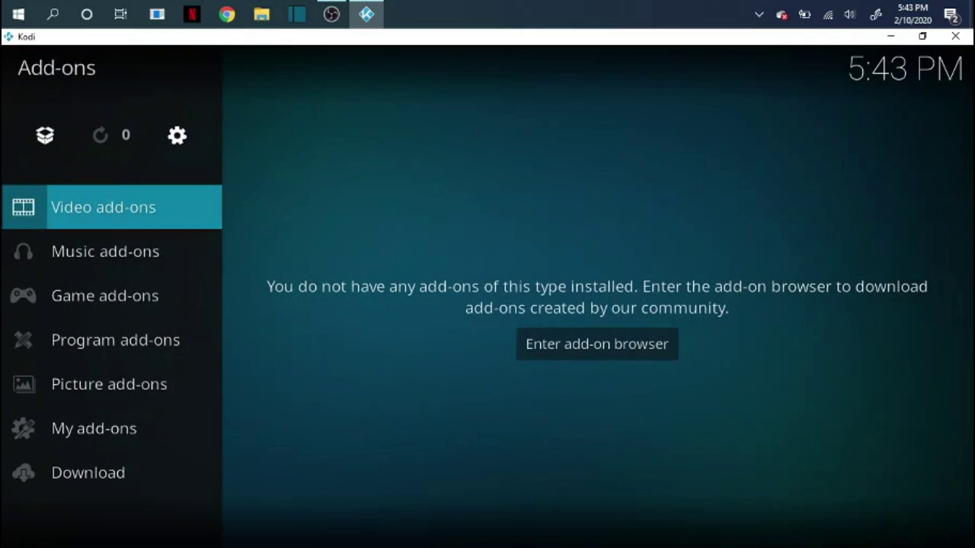
Install the InputStream Adaptive add-on from the VideoPlayer InputStream category of the downloadable add-ons.
key("Down")
key("Down")
key("Down")
key("Down")
key("Down")
key("Down")
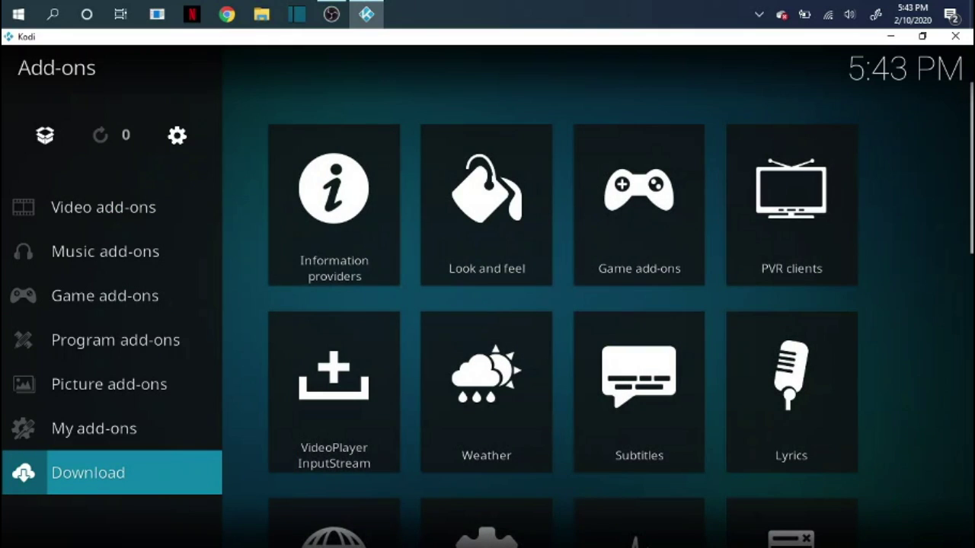
key("Right")
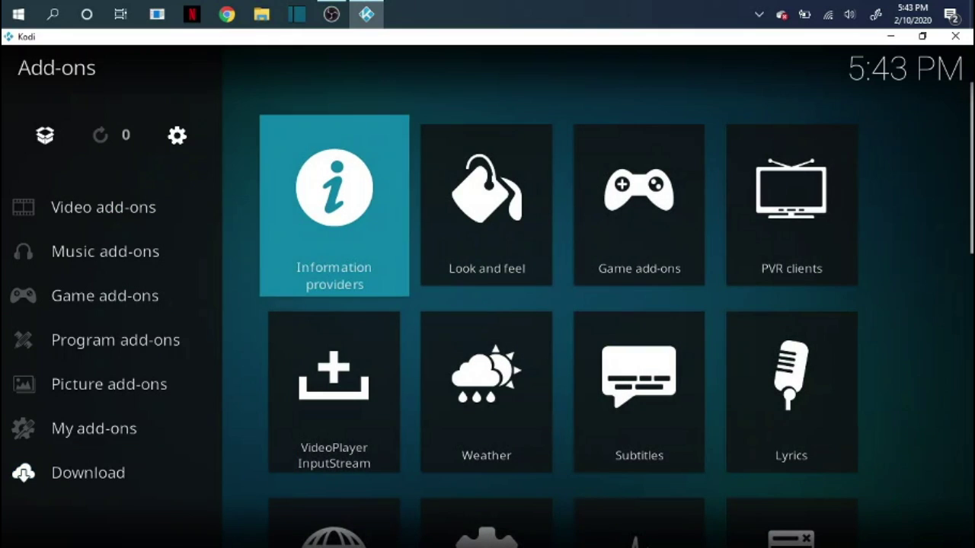
key("Down")
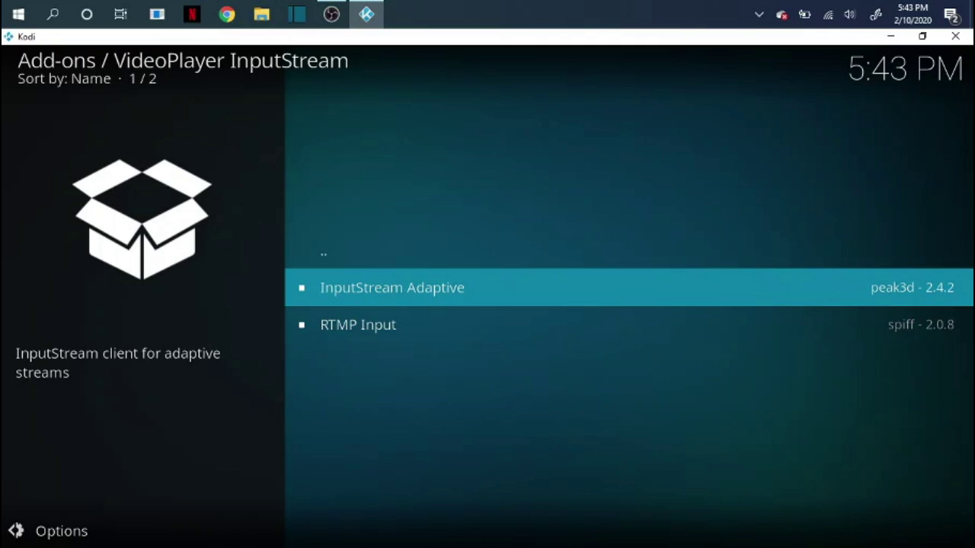
key("Return")
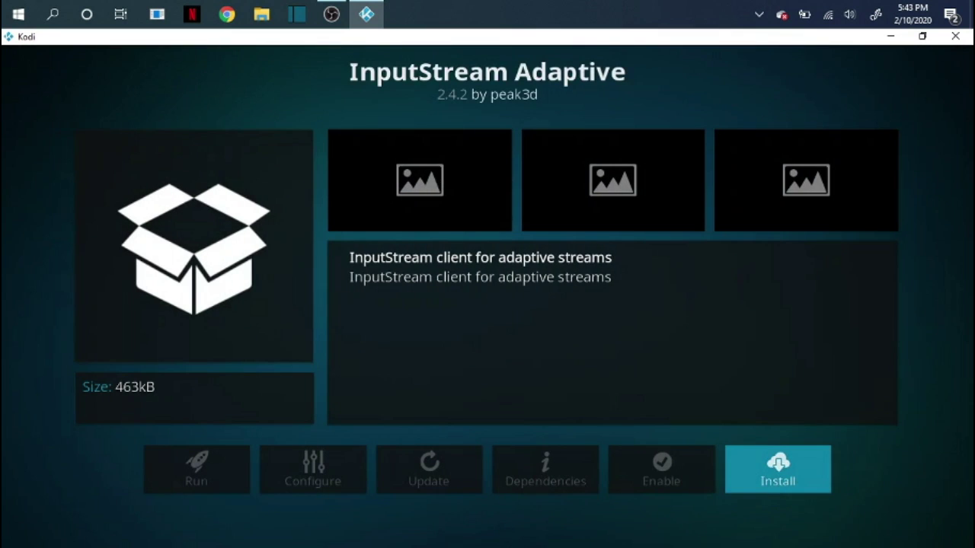
key("Escape")
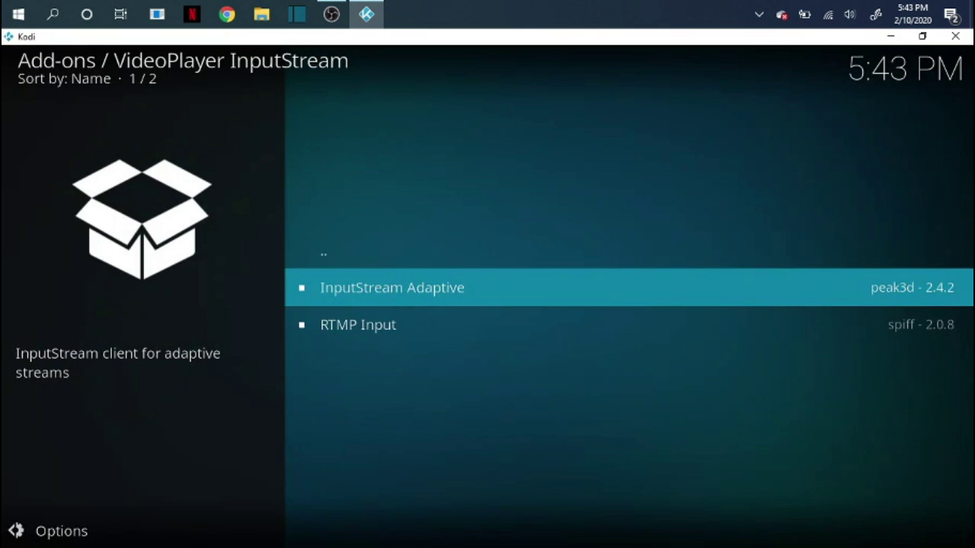
Install the RTMP Input add-on from the same VideoPlayer InputStream category and leave the add-on list.
key("Down")
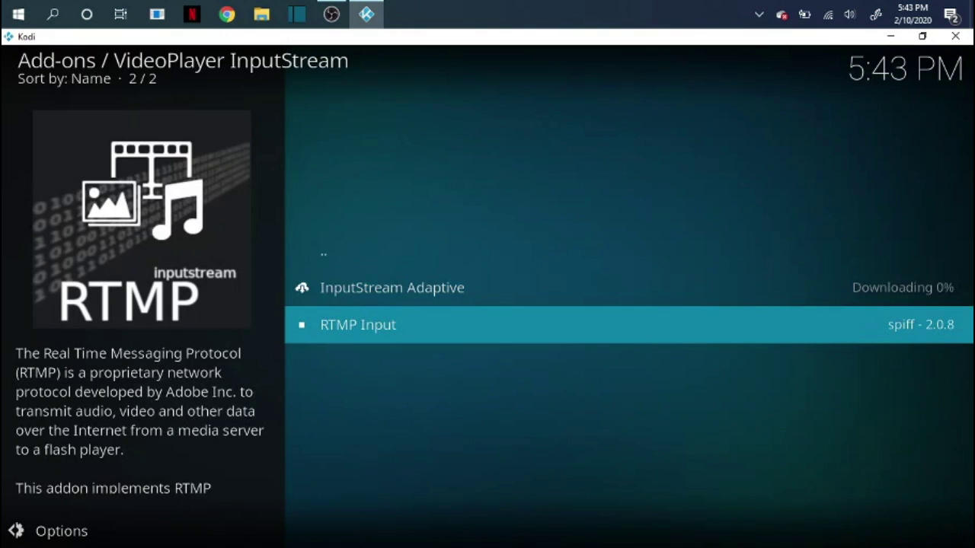
key("Return")
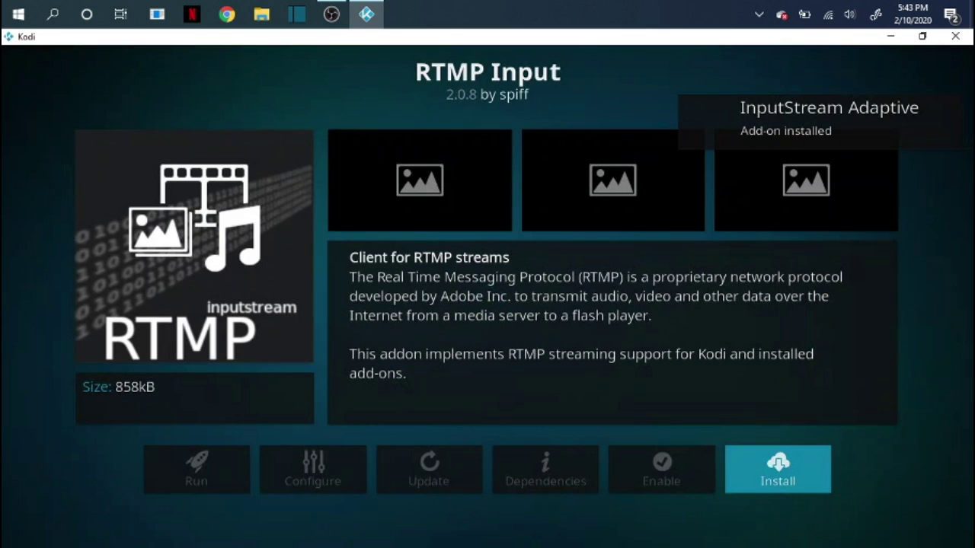
key("Escape")
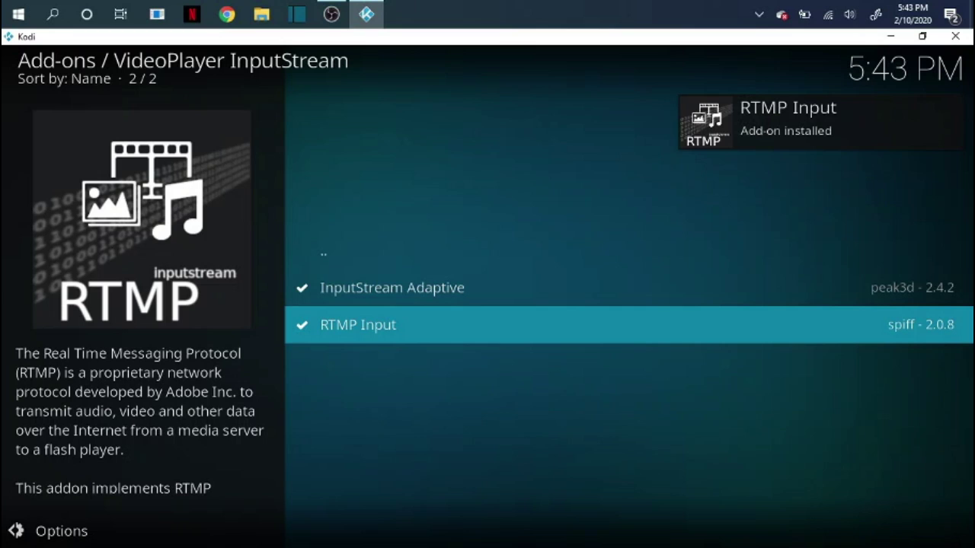
key("BackSpace")
key("BackSpace")
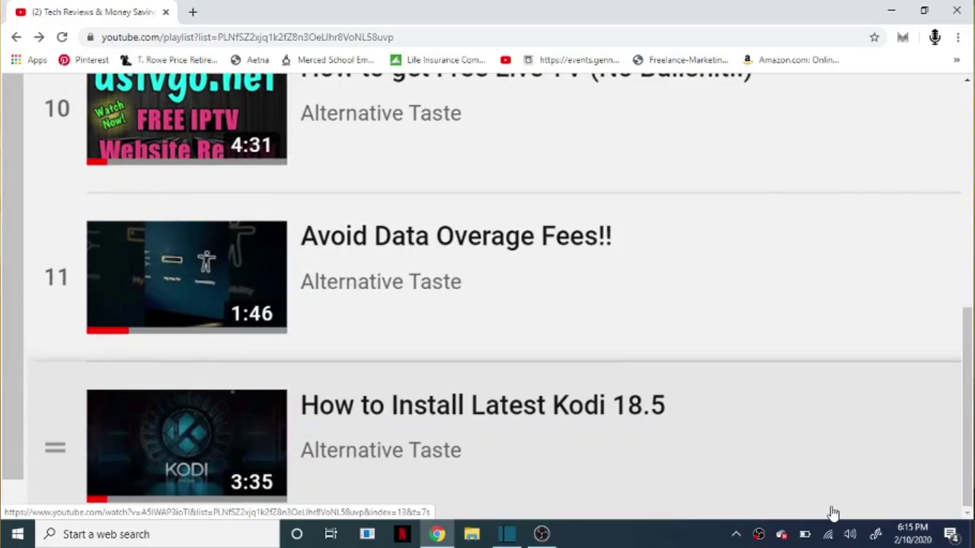
key("ctrl+minus")
key("ctrl+minus")
key("ctrl+minus")
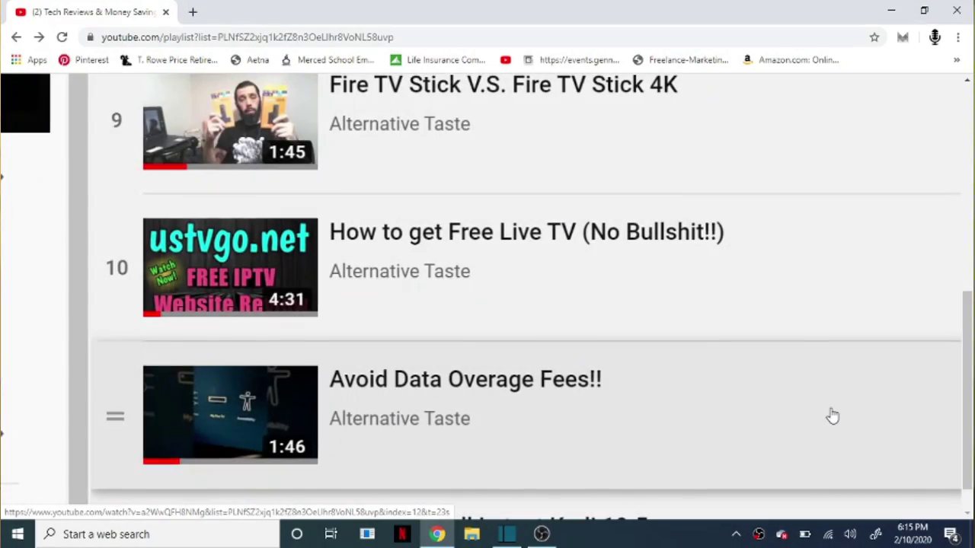
scroll(832, 416, "down", 4)
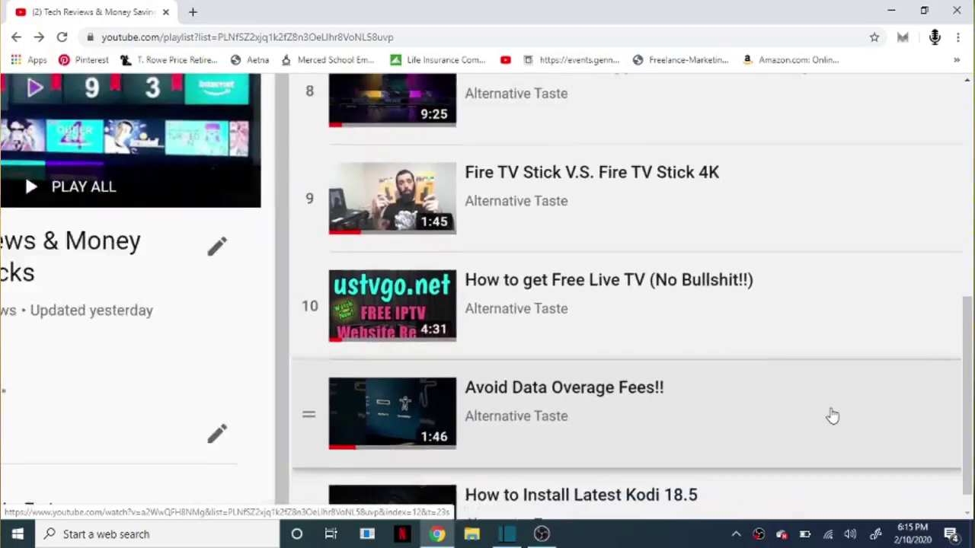